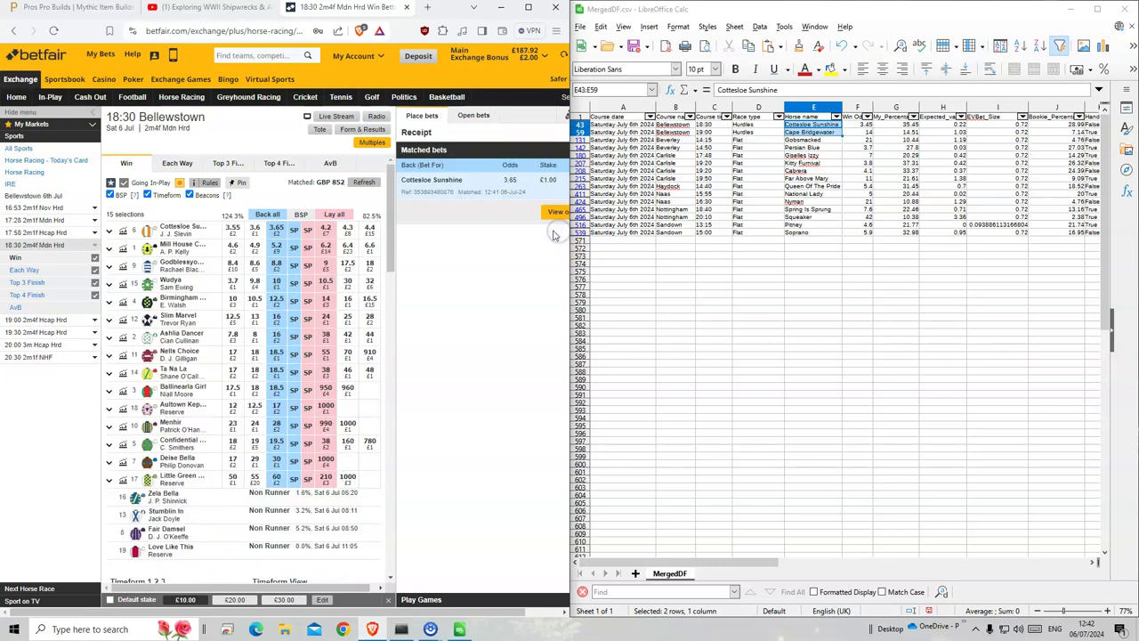
# Step: Back Cape Bridgewater at 18.23 with a £1 stake in the 19:00 Bellewstown market
pyautogui.click(35, 319)
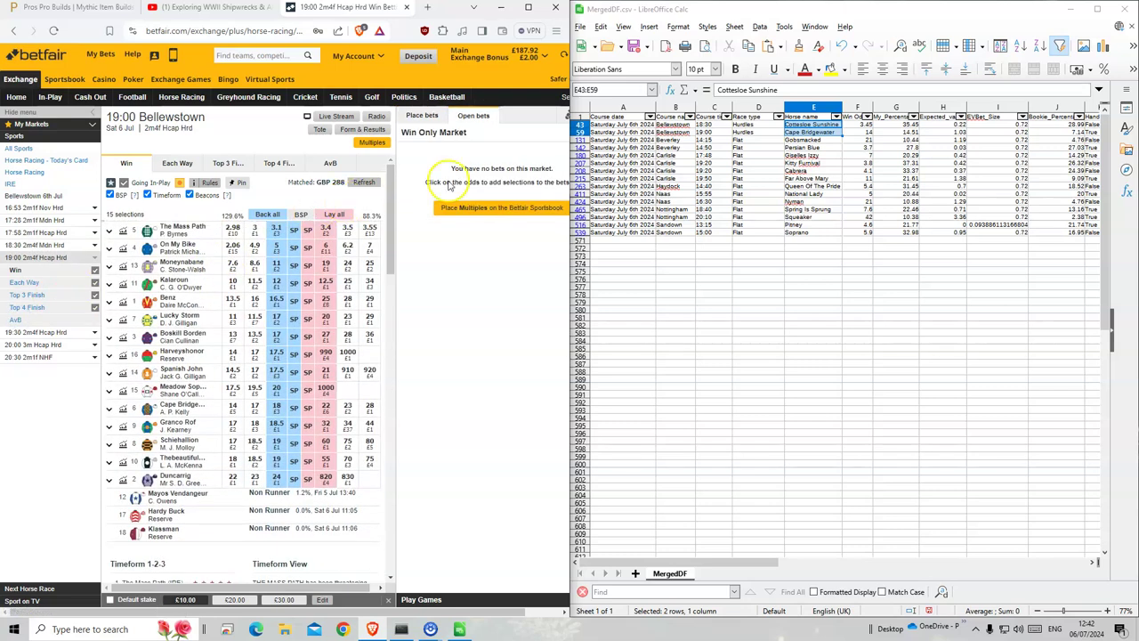
pyautogui.moveTo(182, 407)
pyautogui.click(277, 408)
pyautogui.click(549, 181)
pyautogui.write('1')
pyautogui.click(562, 241)
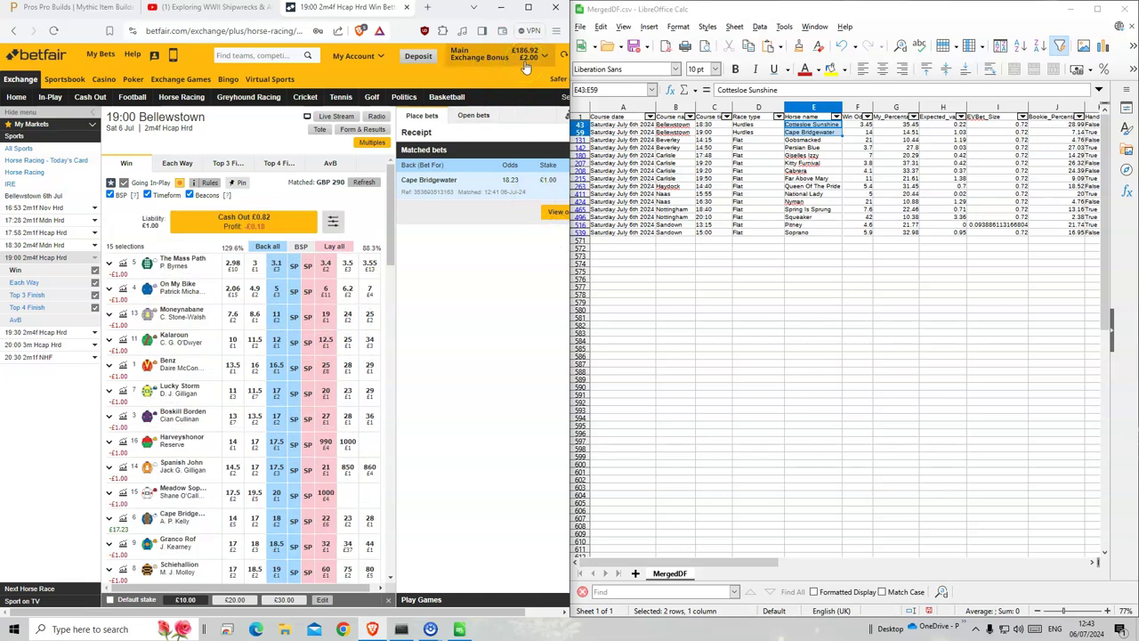
# Step: Place a £1 back bet on Gobsmacked at 14:15 Beverley and choose Take SP
pyautogui.click(175, 100)
pyautogui.moveTo(675, 140); pyautogui.dragTo(798, 140)
pyautogui.click(318, 432)
pyautogui.click(275, 321)
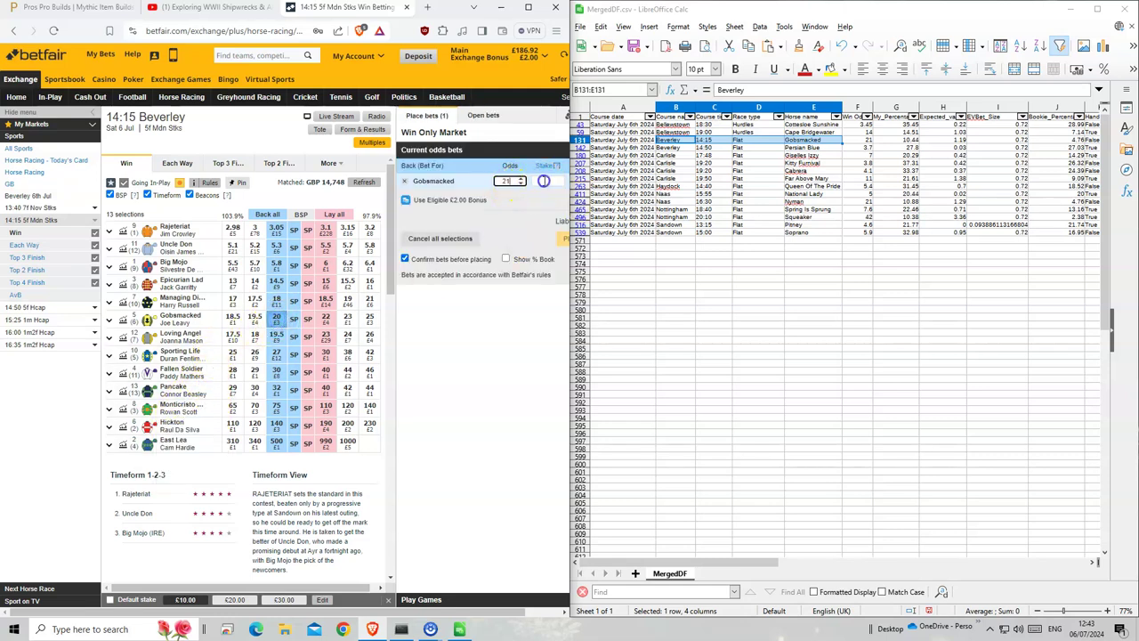
pyautogui.write('1')
pyautogui.click(562, 236)
pyautogui.click(566, 227)
pyautogui.click(714, 147)
# Step: Place and confirm a £1 back bet on Persian Blue in the 14:50 Beverley market
pyautogui.click(27, 307)
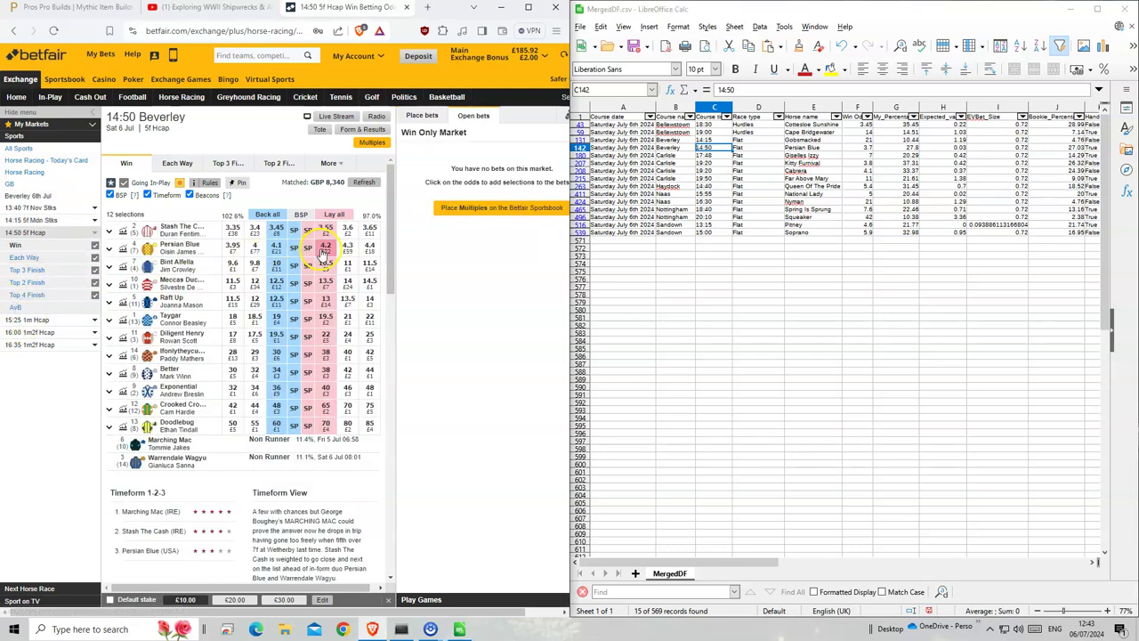
pyautogui.click(276, 249)
pyautogui.click(550, 181)
pyautogui.write('1')
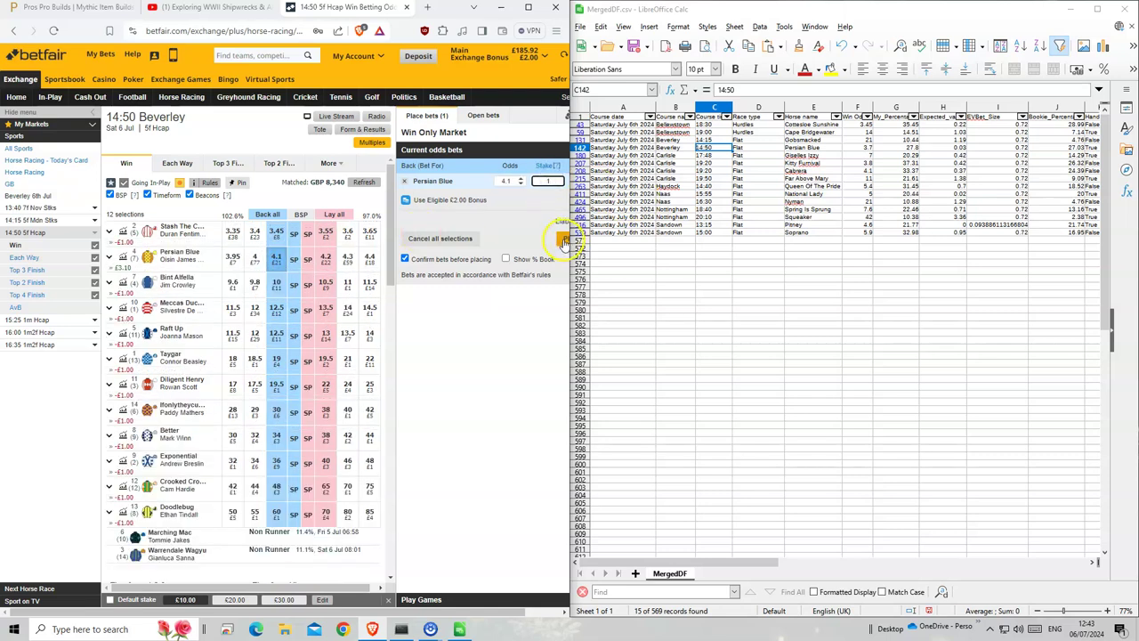
pyautogui.click(562, 241)
pyautogui.click(559, 229)
pyautogui.click(707, 155)
# Step: Place and confirm a £1 back bet on Giselles Izzy at 17:48 Carlisle
pyautogui.click(181, 97)
pyautogui.scroll(-1, 218, 421)
pyautogui.scroll(-1, 218, 421)
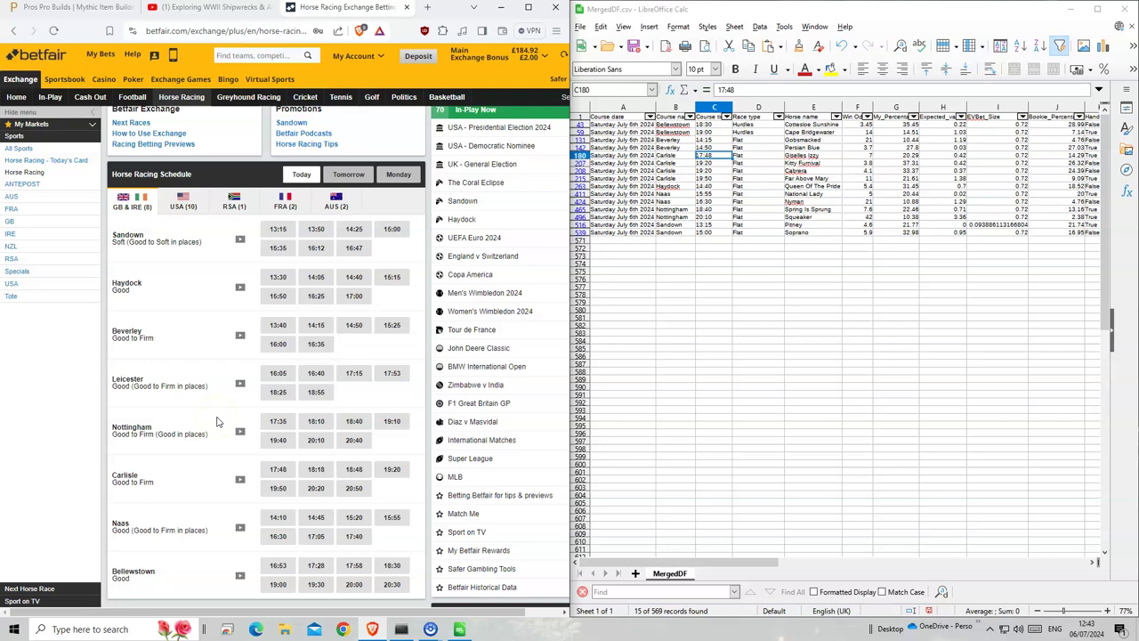
pyautogui.scroll(-2, 218, 421)
pyautogui.scroll(-1, 267, 396)
pyautogui.click(275, 371)
pyautogui.click(276, 287)
pyautogui.write('1')
pyautogui.click(563, 238)
pyautogui.click(560, 227)
pyautogui.moveTo(715, 164); pyautogui.dragTo(787, 172)
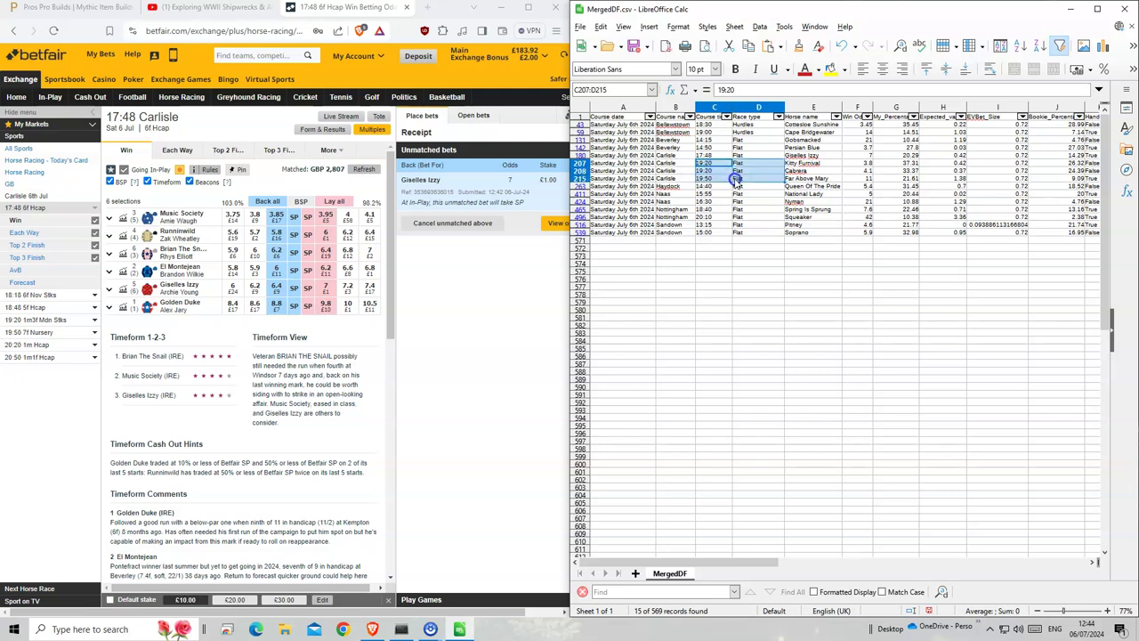
# Step: Back Kitty Furnival and Cabrera for £1 each in the 19:20 Carlisle race
pyautogui.click(21, 319)
pyautogui.click(277, 249)
pyautogui.click(277, 267)
pyautogui.click(548, 180)
pyautogui.write('1')
pyautogui.click(564, 255)
pyautogui.click(556, 241)
# Step: Back Far Above Mary for £1 in the 19:50 Carlisle race
pyautogui.click(716, 179)
pyautogui.click(26, 332)
pyautogui.click(277, 319)
pyautogui.write('1')
pyautogui.click(564, 223)
# Step: Back Queen Of The Pride for £1 in the 14:40 Haydock race
pyautogui.click(704, 186)
pyautogui.click(181, 96)
pyautogui.click(357, 376)
pyautogui.click(278, 357)
pyautogui.click(275, 266)
pyautogui.click(544, 180)
pyautogui.write('1')
pyautogui.click(561, 237)
pyautogui.click(714, 193)
pyautogui.click(181, 96)
pyautogui.scroll(-1, 204, 471)
# Step: Back National Lady at odds 5 with a £1 stake in the 15:55 Naas race
pyautogui.click(391, 517)
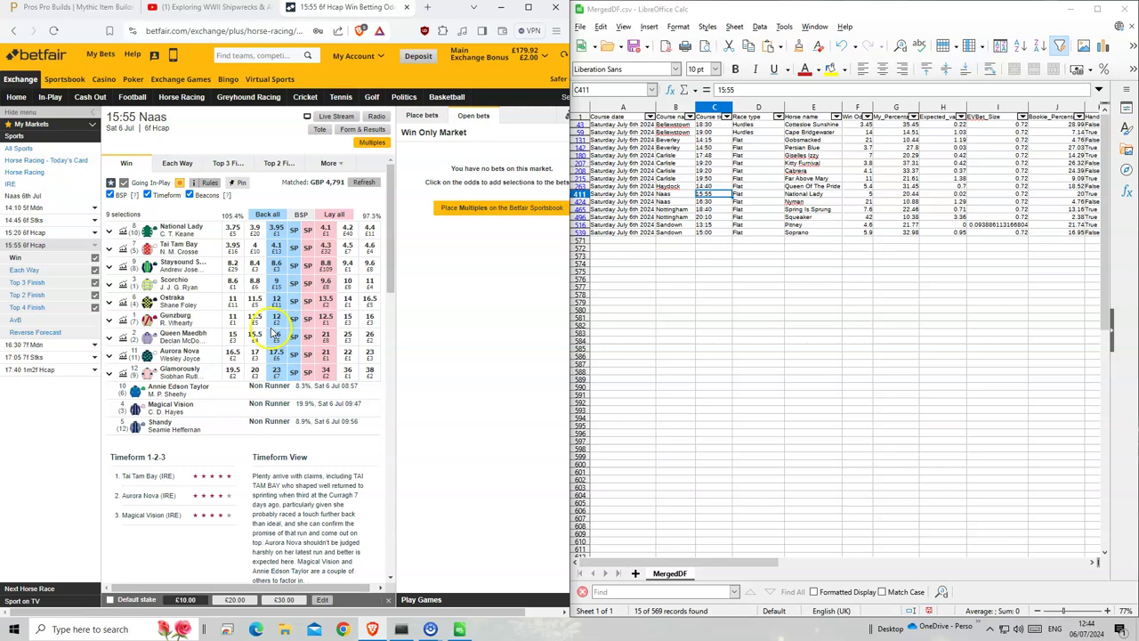
pyautogui.click(321, 229)
pyautogui.click(505, 183)
pyautogui.click(541, 182)
pyautogui.press('BackSpace')
pyautogui.write('1')
pyautogui.click(558, 237)
pyautogui.click(555, 226)
# Step: Back Nyman for £1 at 16:30 Naas, setting the unmatched bet to take SP
pyautogui.click(714, 201)
pyautogui.click(27, 344)
pyautogui.click(276, 336)
pyautogui.write('1')
pyautogui.click(564, 223)
pyautogui.click(494, 161)
pyautogui.click(565, 222)
pyautogui.click(703, 209)
# Step: Back Spring Is Sprung at 8.2 for £1 in the 18:40 Nottingham race
pyautogui.click(181, 96)
pyautogui.scroll(-1, 237, 465)
pyautogui.click(354, 461)
pyautogui.click(276, 300)
pyautogui.click(545, 180)
pyautogui.write('1')
pyautogui.click(563, 230)
# Step: Back Squeaker for £1 in the 20:10 Nottingham race
pyautogui.click(717, 218)
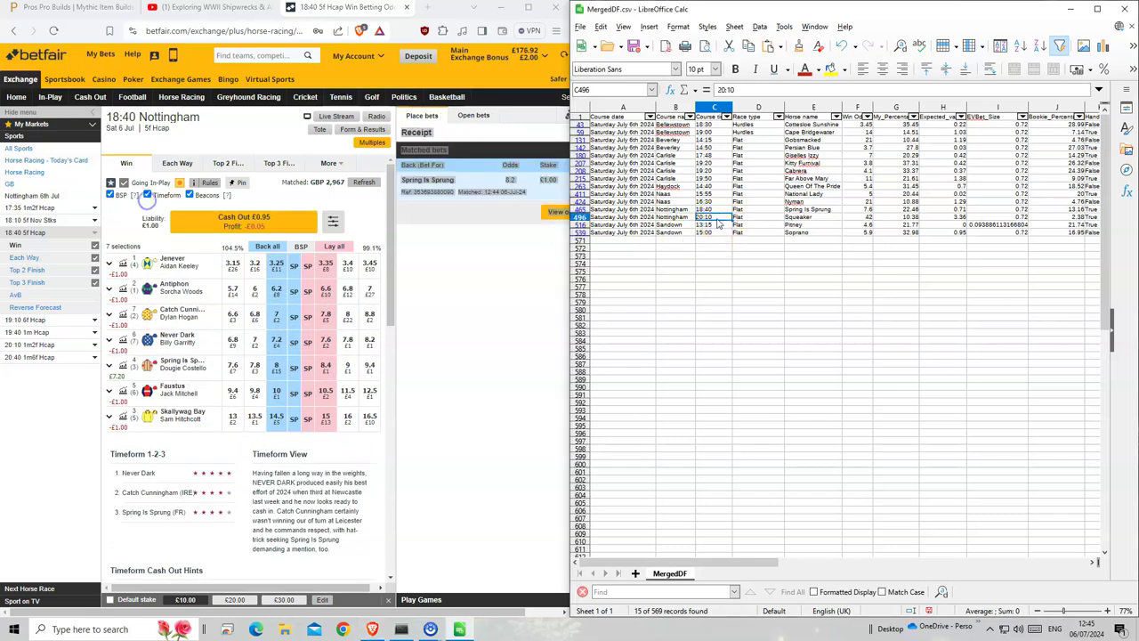
pyautogui.click(31, 343)
pyautogui.click(277, 370)
pyautogui.write('1')
pyautogui.click(564, 238)
pyautogui.click(742, 226)
pyautogui.moveTo(408, 610)
pyautogui.mouseDown()
pyautogui.moveTo(445, 611)
pyautogui.moveTo(407, 611)
pyautogui.mouseUp()
# Step: Back Pitney at 3.8 with a £1 stake in the 13:15 Sandown race
pyautogui.click(182, 98)
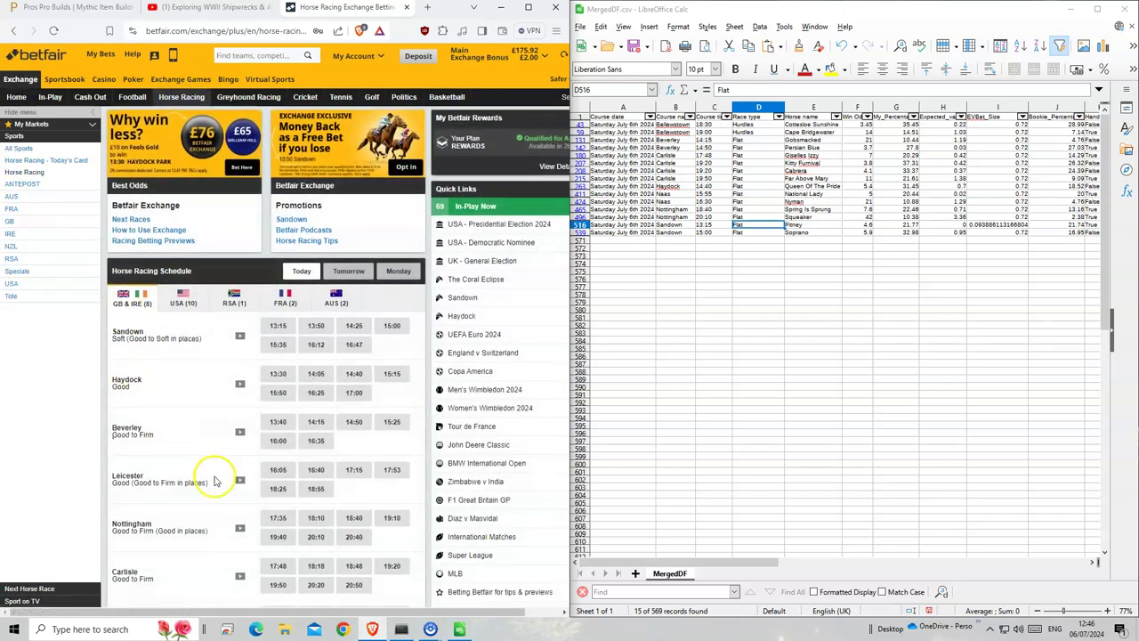
pyautogui.scroll(-2, 208, 500)
pyautogui.click(278, 231)
pyautogui.click(281, 249)
pyautogui.moveTo(494, 612); pyautogui.dragTo(531, 612)
pyautogui.write('1')
pyautogui.click(544, 239)
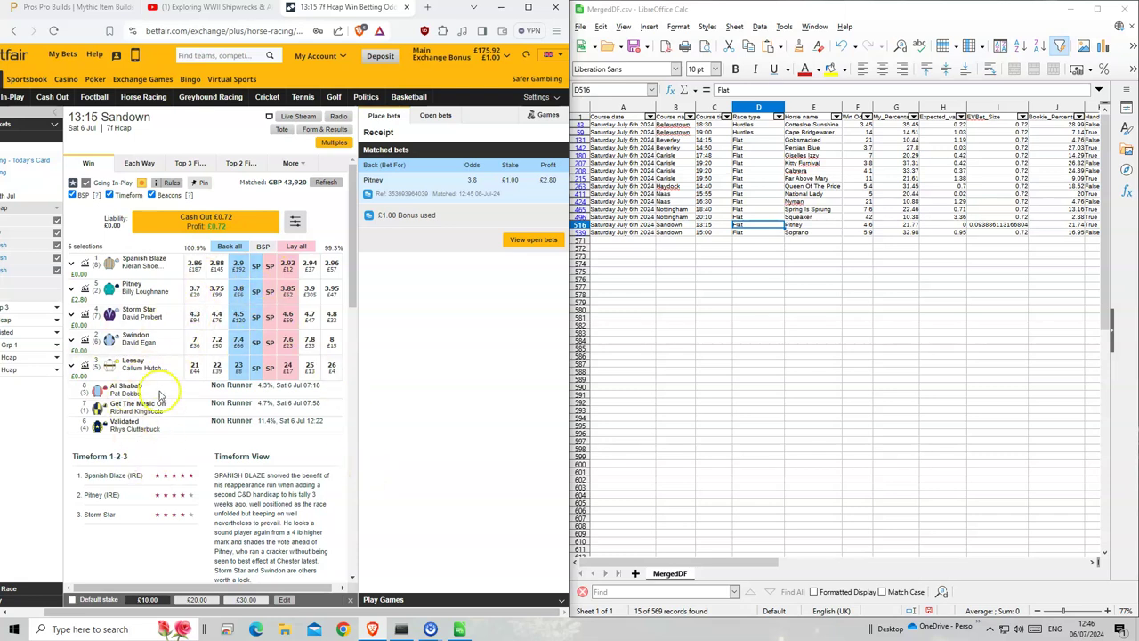
pyautogui.moveTo(376, 612); pyautogui.dragTo(284, 614)
# Step: Back Soprano at 6.2 in the 15:00 Sandown race using the eligible £1 bonus
pyautogui.click(27, 333)
pyautogui.click(324, 327)
pyautogui.click(327, 337)
pyautogui.click(276, 285)
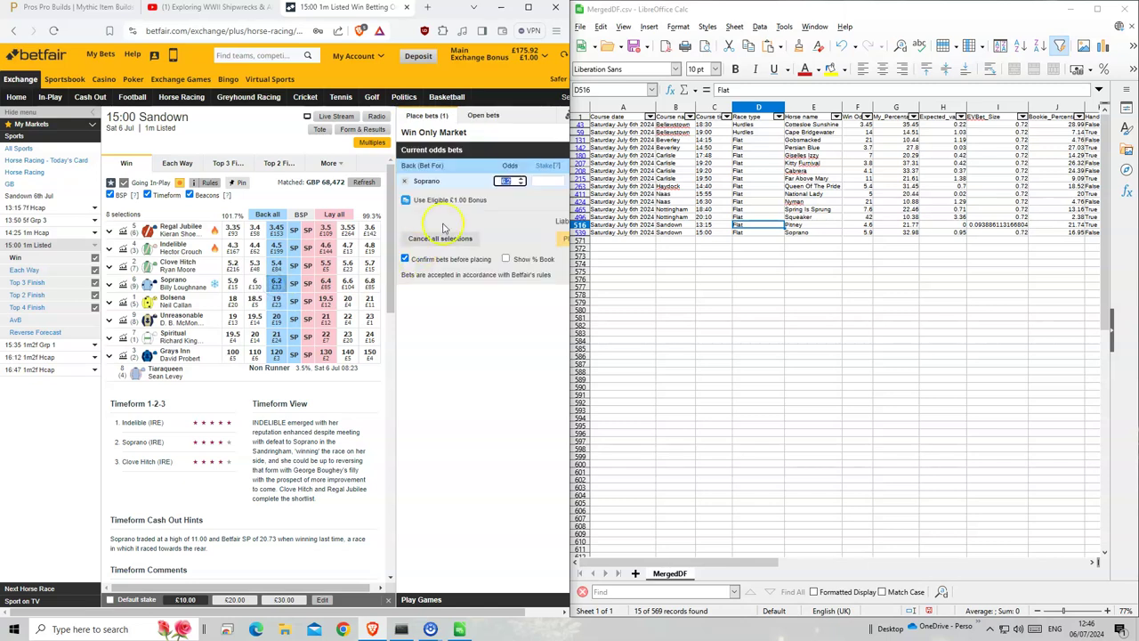
pyautogui.write('1')
pyautogui.moveTo(432, 602); pyautogui.dragTo(546, 602)
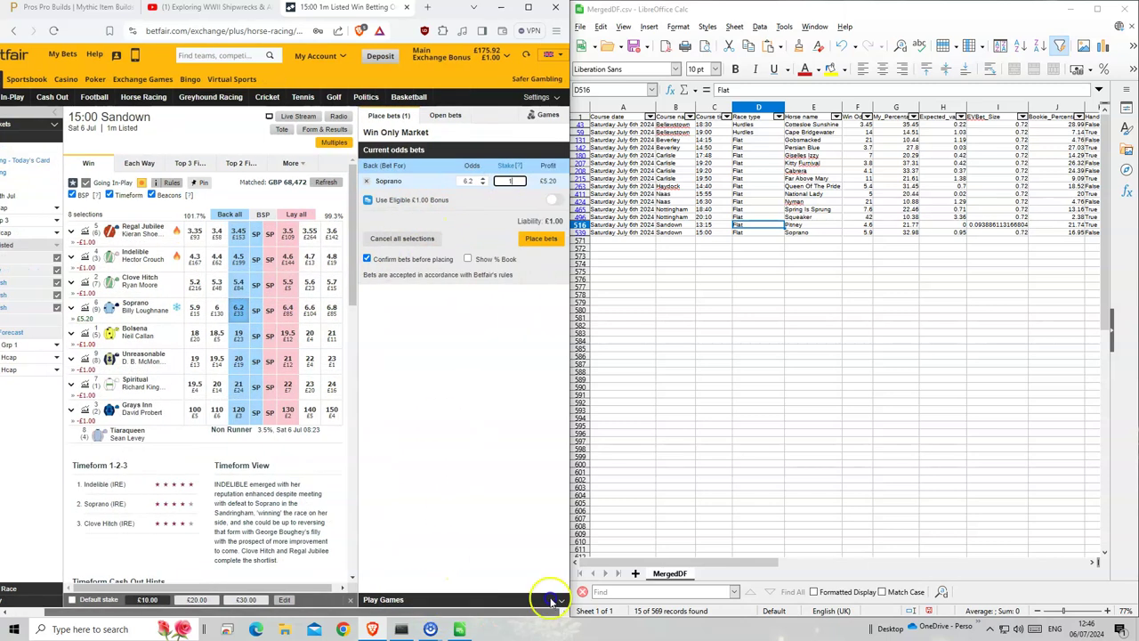
pyautogui.click(554, 200)
pyautogui.click(542, 238)
pyautogui.click(480, 335)
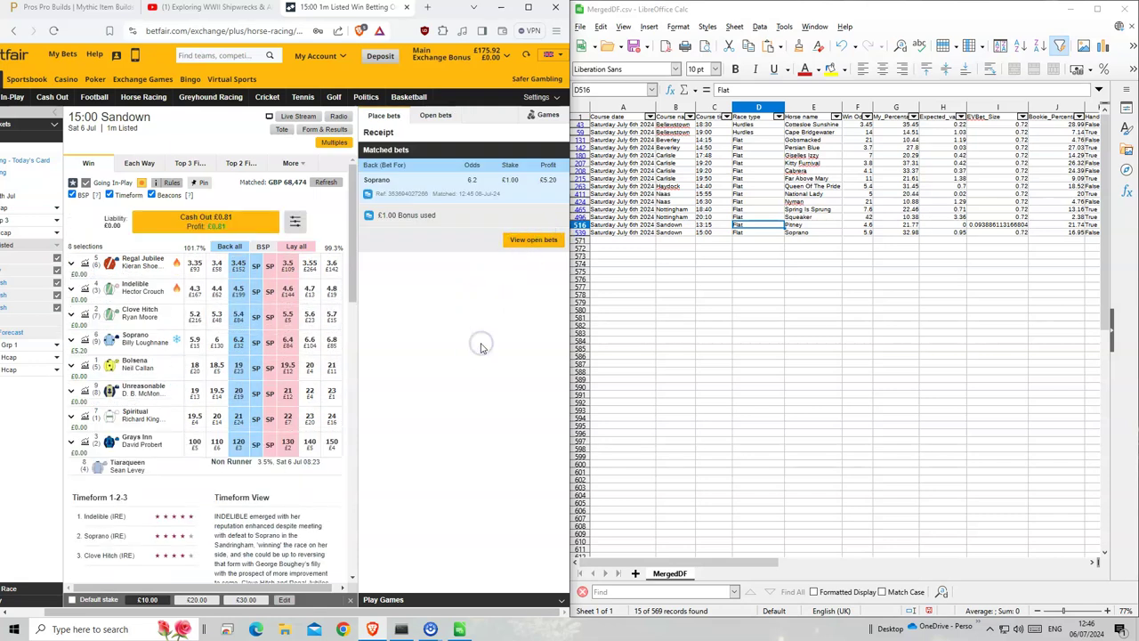